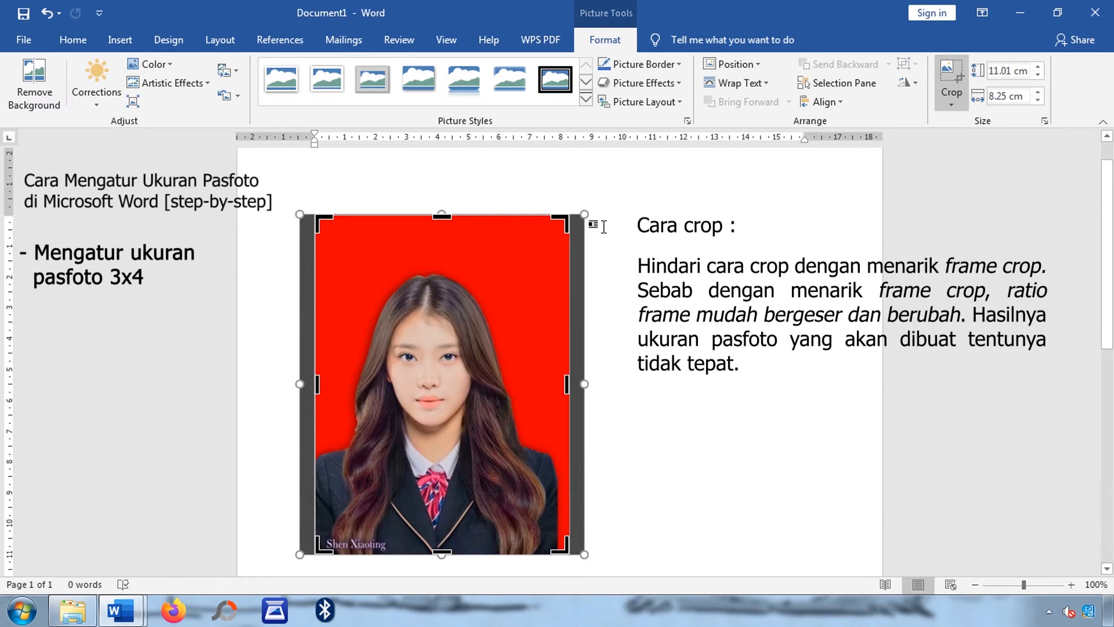
- Enlarge the portrait and adjust its placement behind the 3:4 crop frame so the person fills most of it, and apply the crop
drag(564, 220, 555, 264)
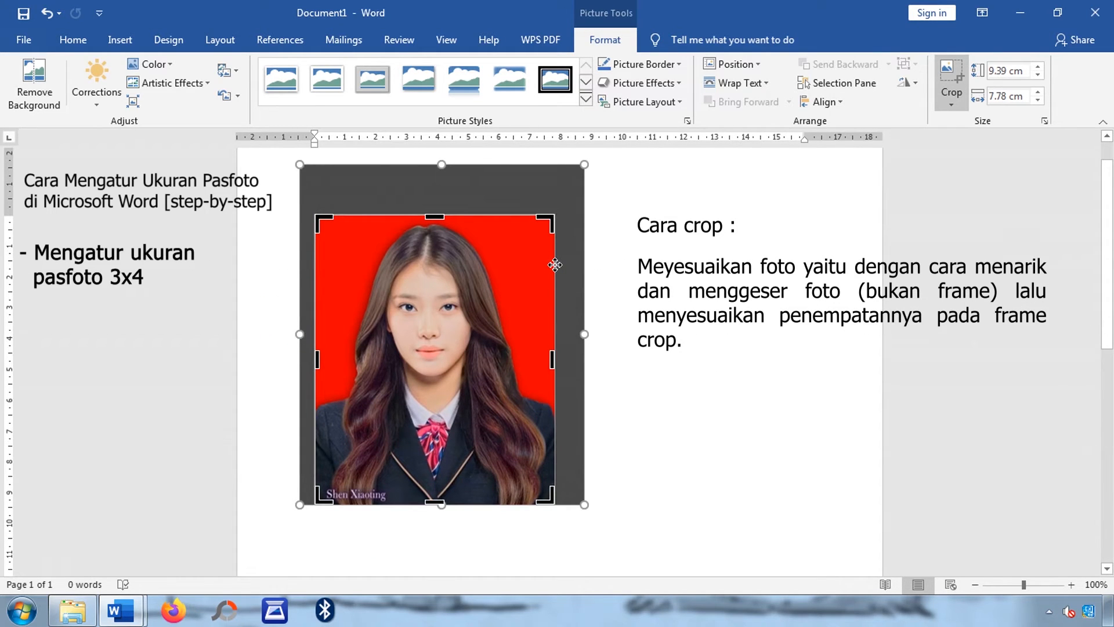
key(ctrl+z)
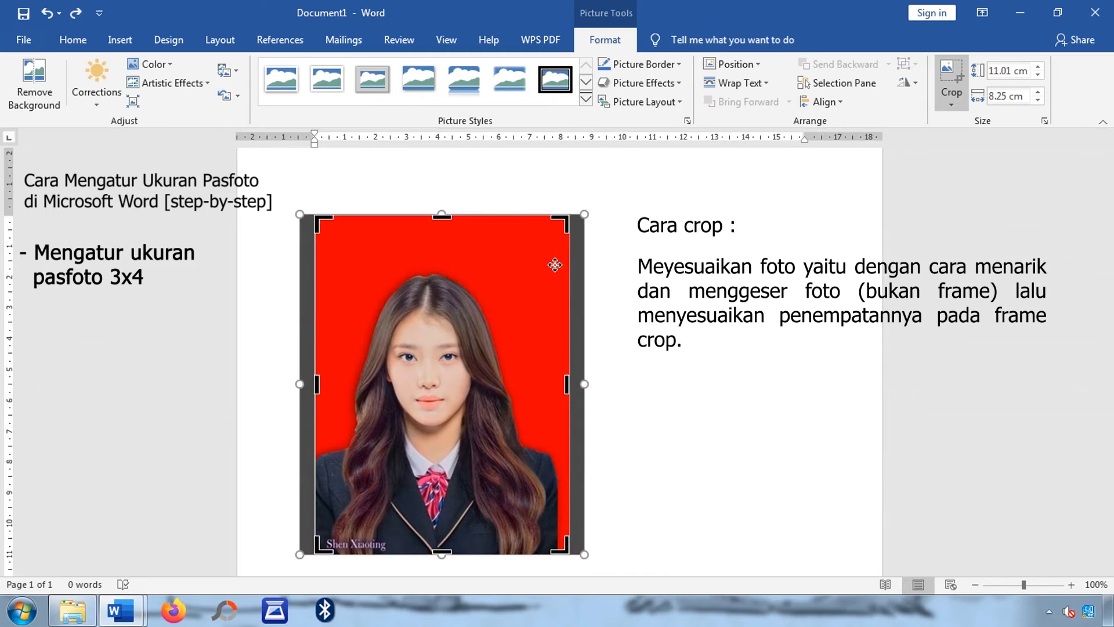
drag(585, 214, 627, 166)
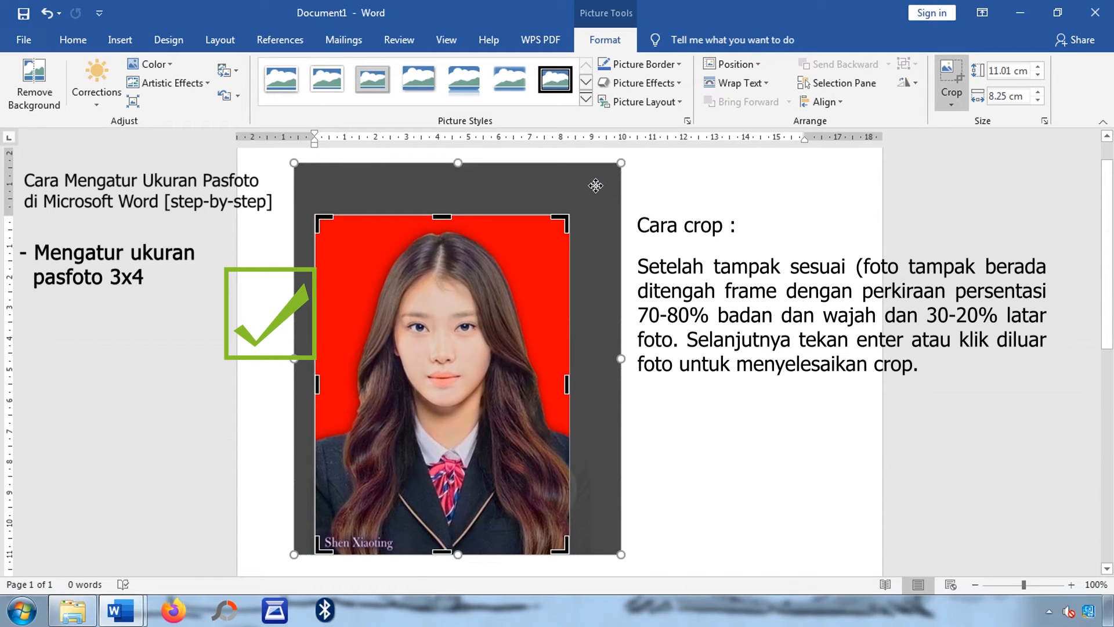
click(638, 222)
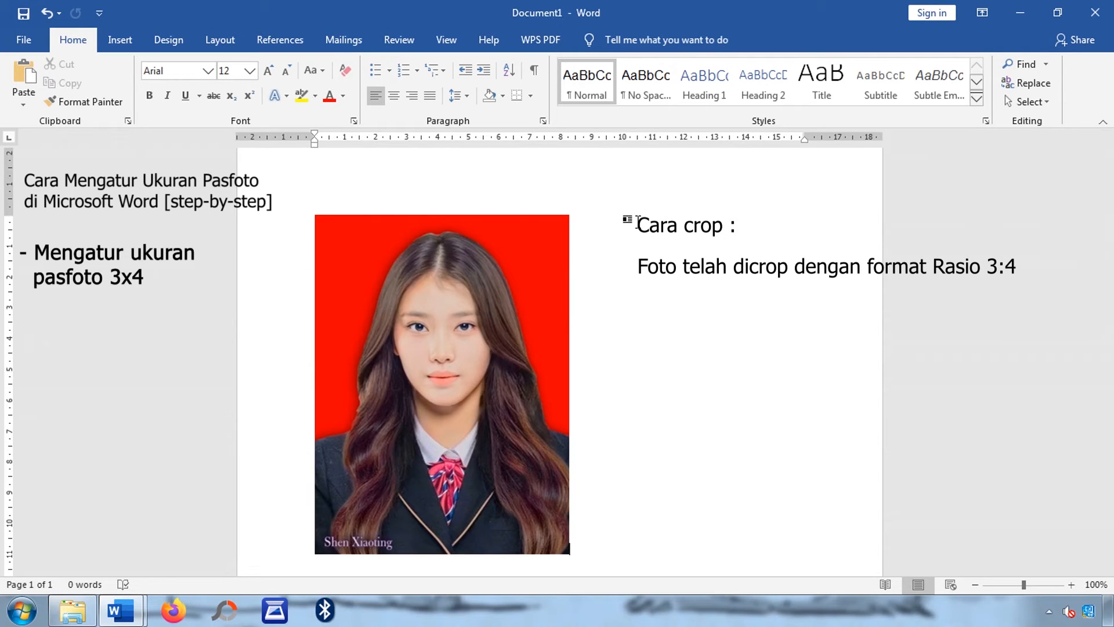
- Set the cropped 3:4 photo's height to 4 cm, keeping its proportions
click(538, 238)
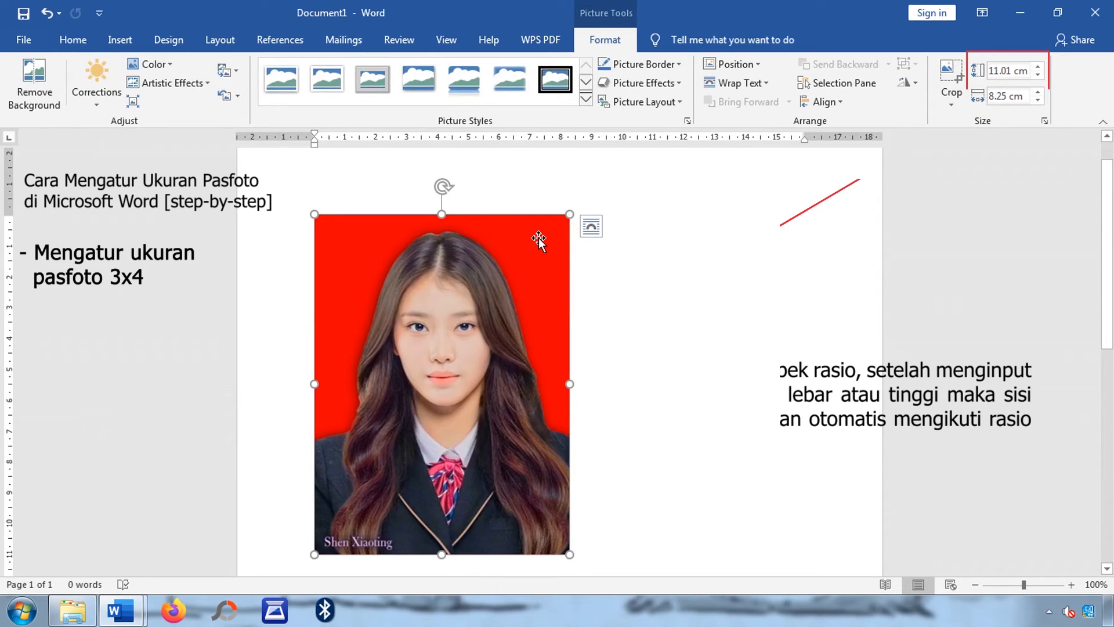
click(1008, 70)
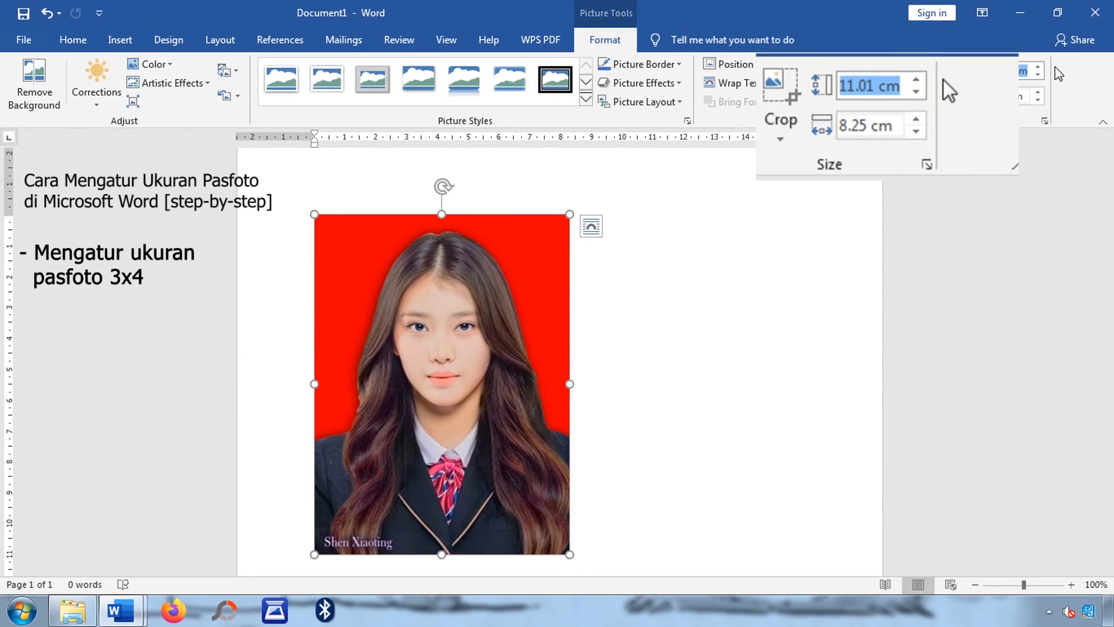
text(4)
key(Return)
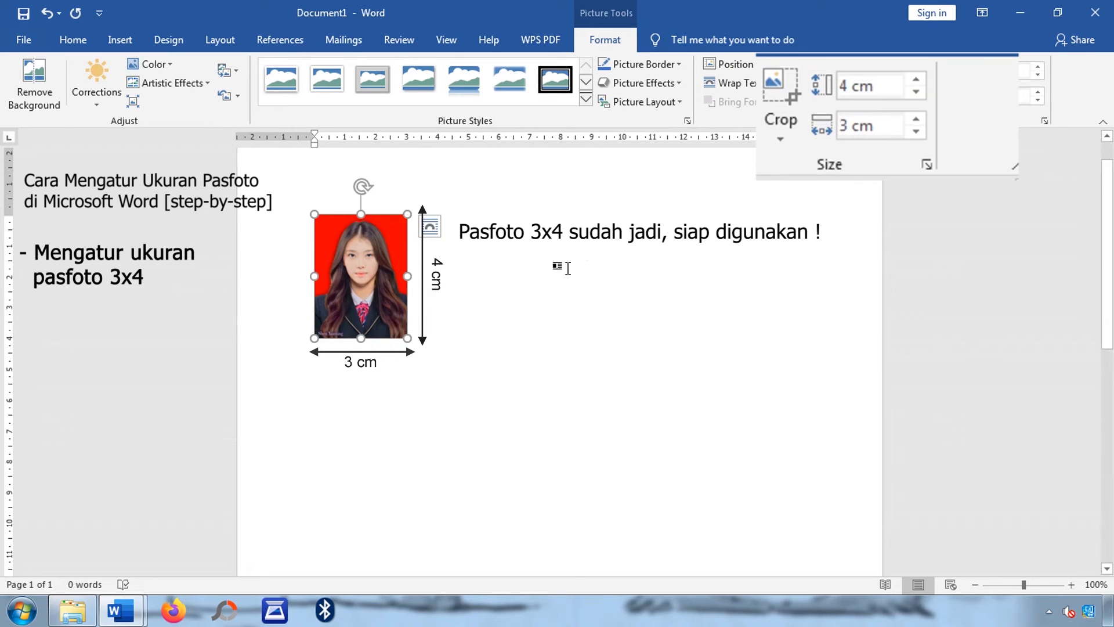
- Add an empty line above the 3x4 photo and insert the red-background portrait from the Pictures library there
click(438, 327)
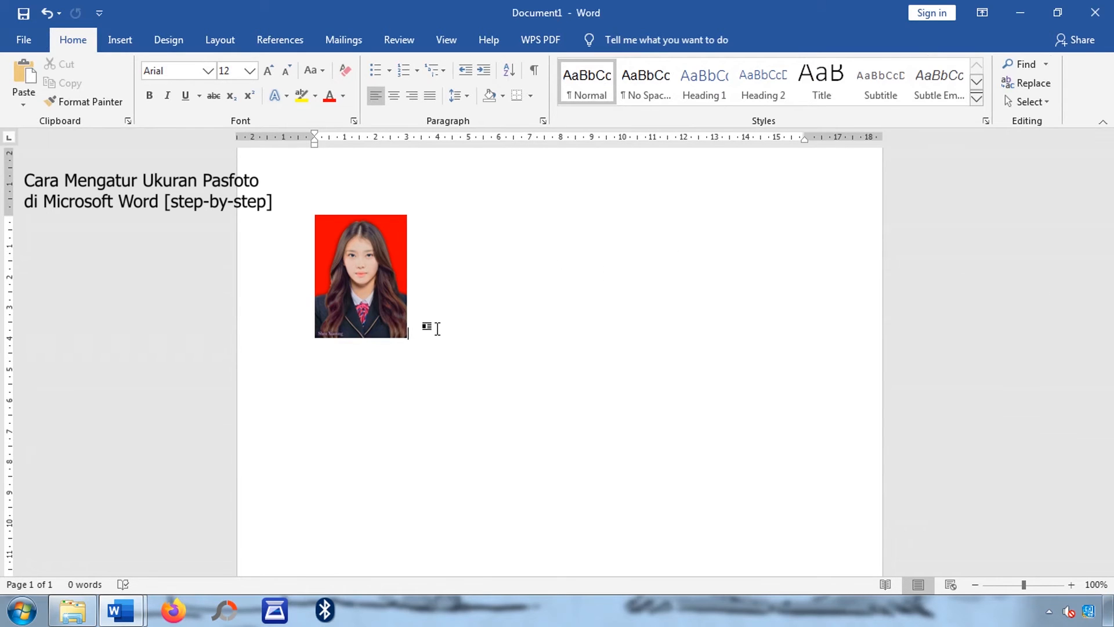
key(Left)
key(Return)
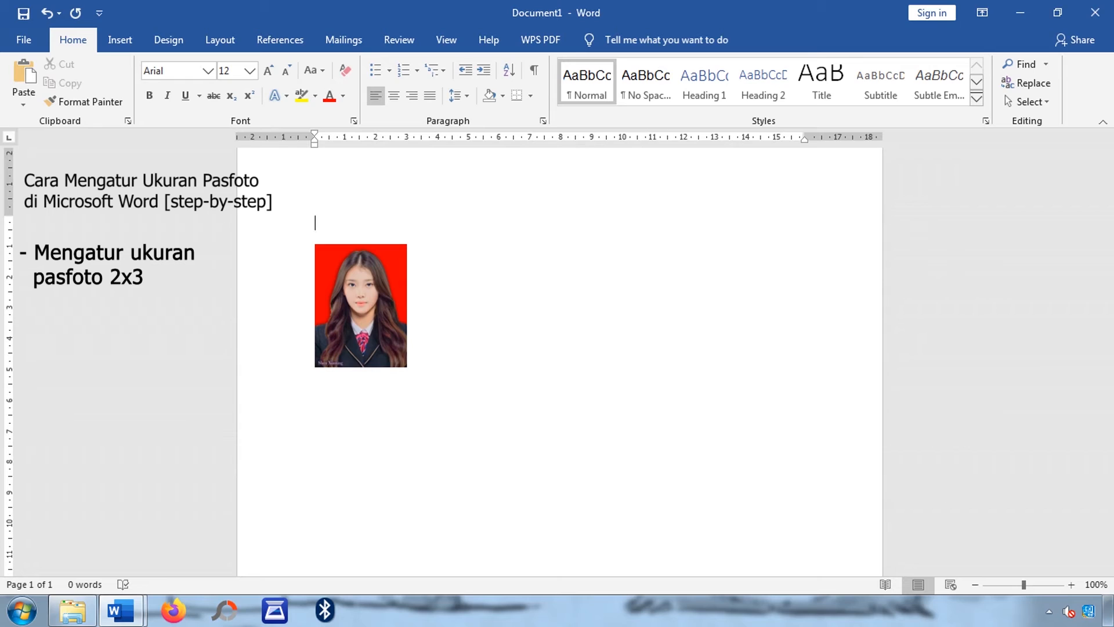
key(super+Tab)
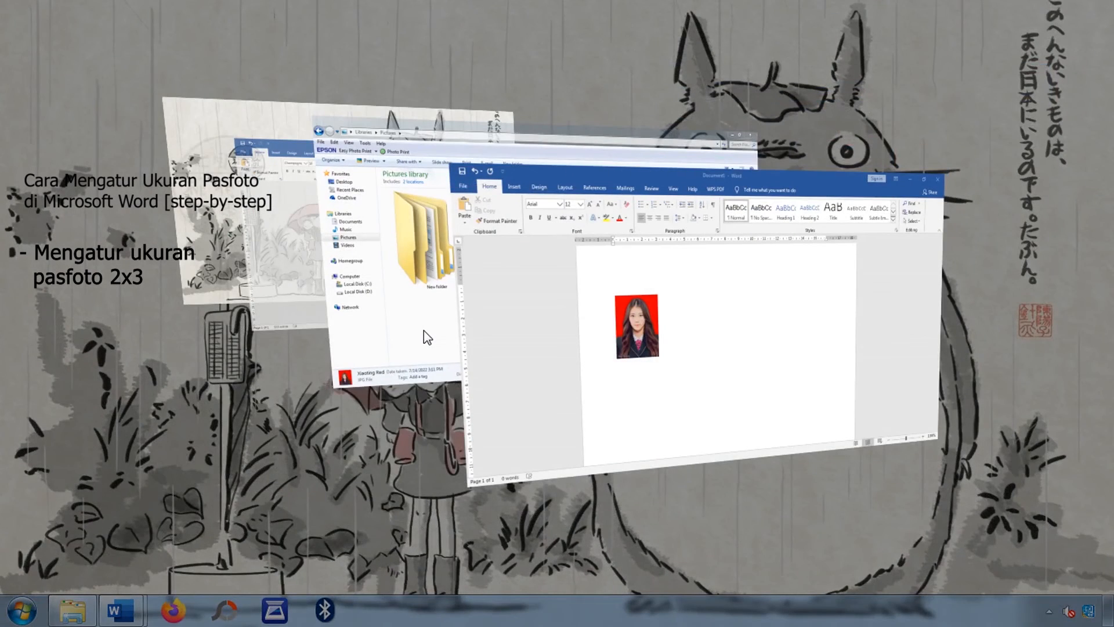
click(424, 331)
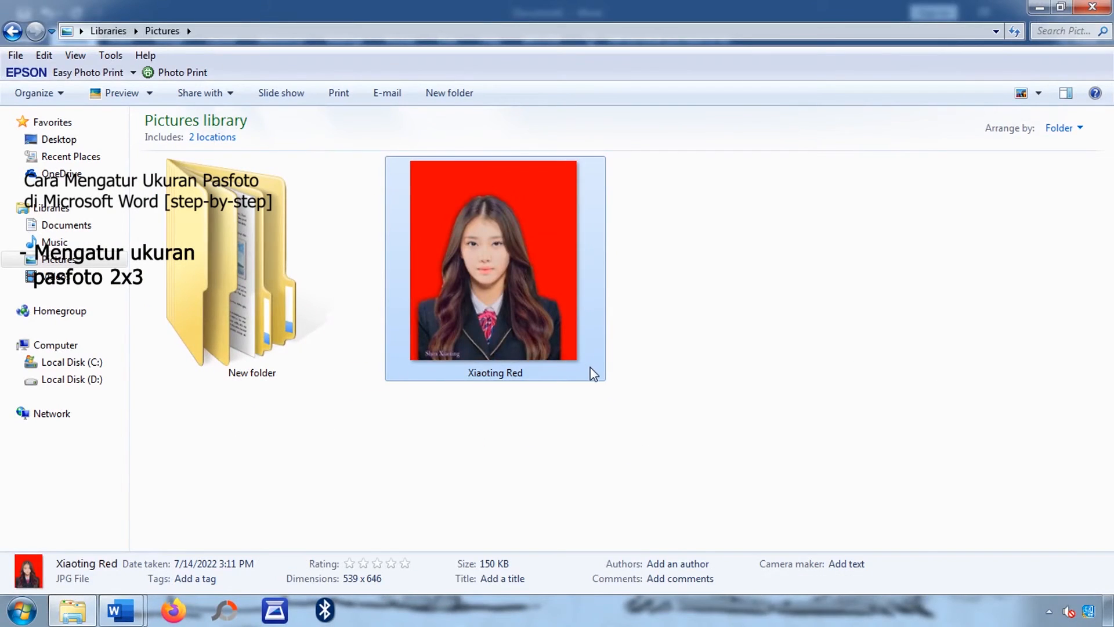
drag(547, 328, 367, 218)
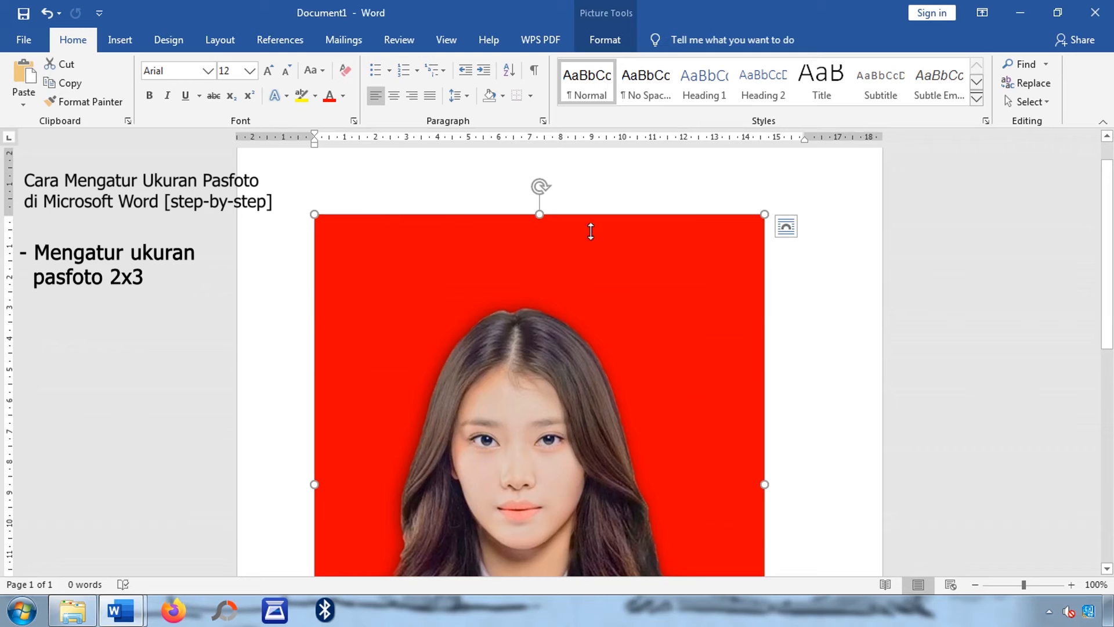
- Scale the inserted portrait down to about 11 by 9.2 cm and start cropping it with a 2:3 portrait aspect ratio
drag(765, 214, 541, 412)
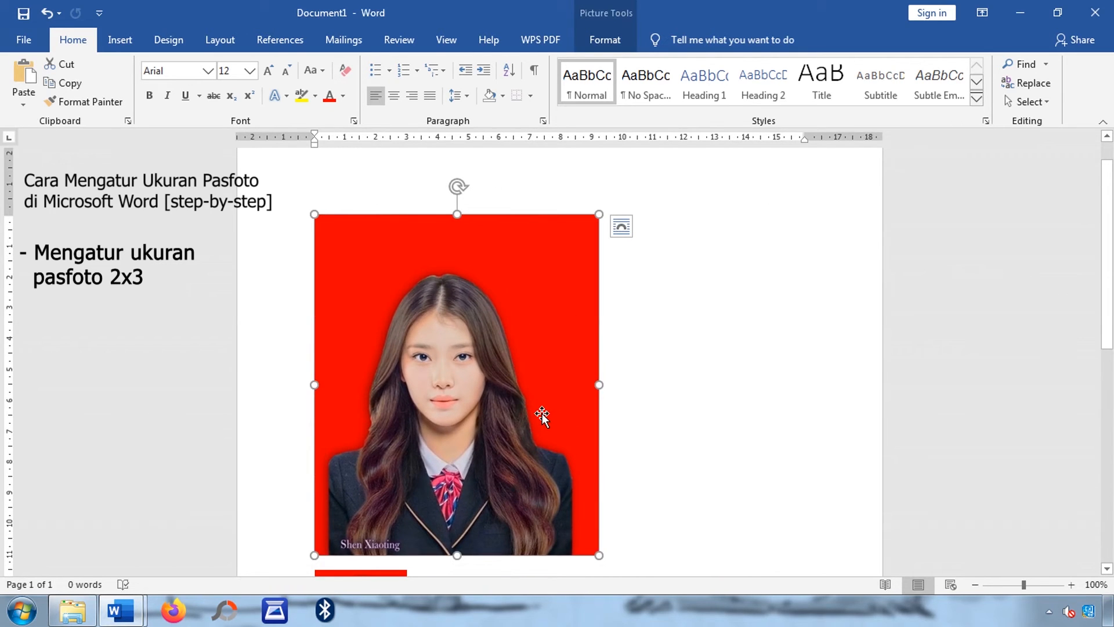
double_click(542, 413)
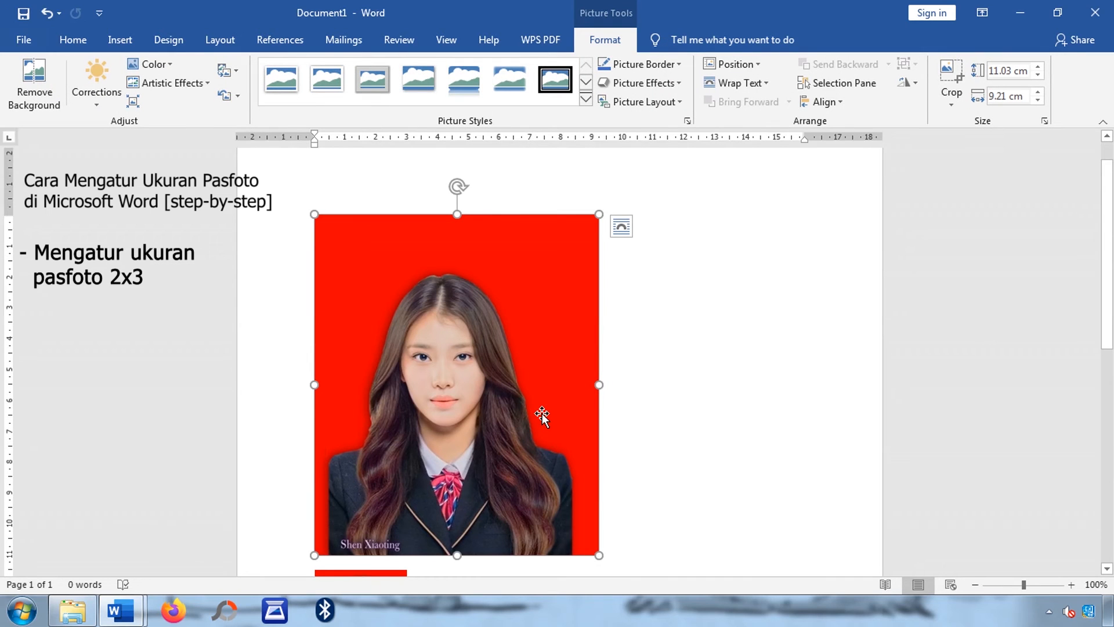
click(951, 98)
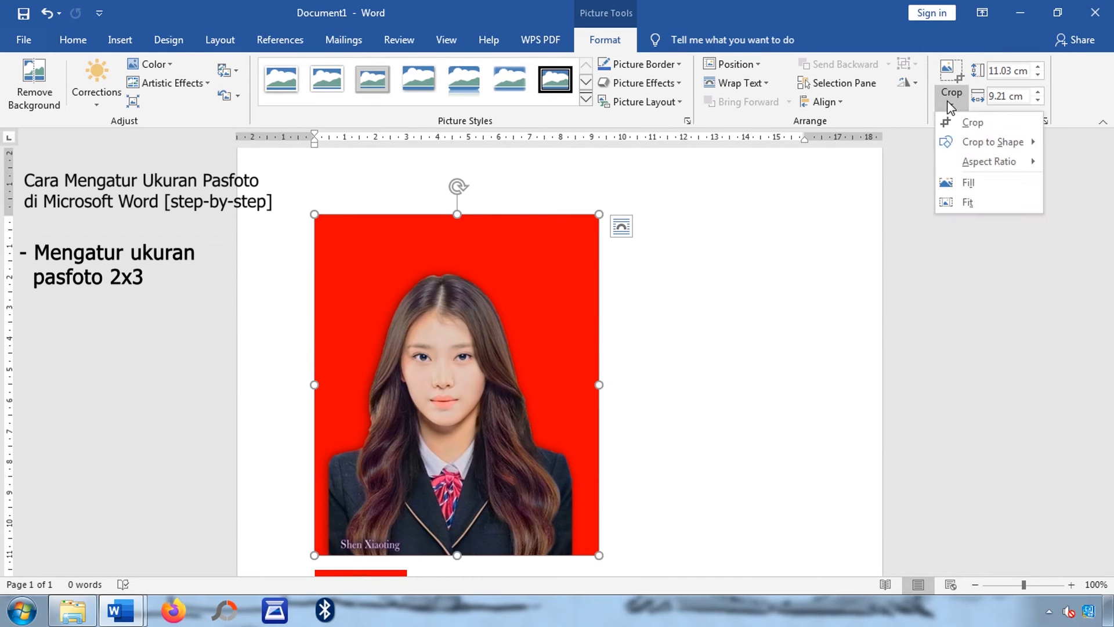
mouse_move(958, 166)
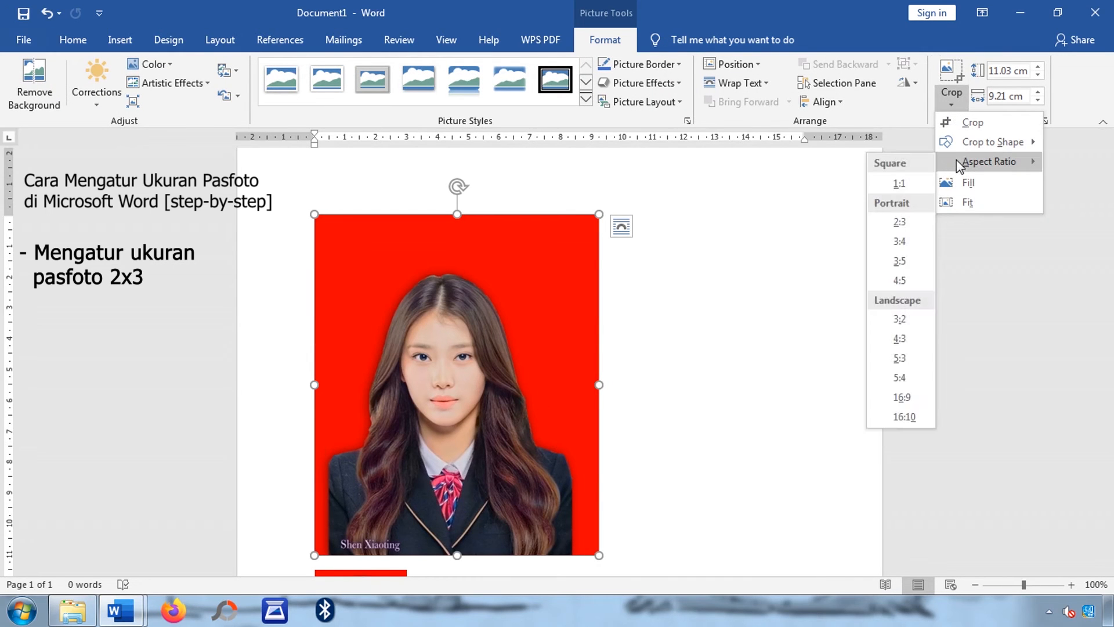
click(883, 223)
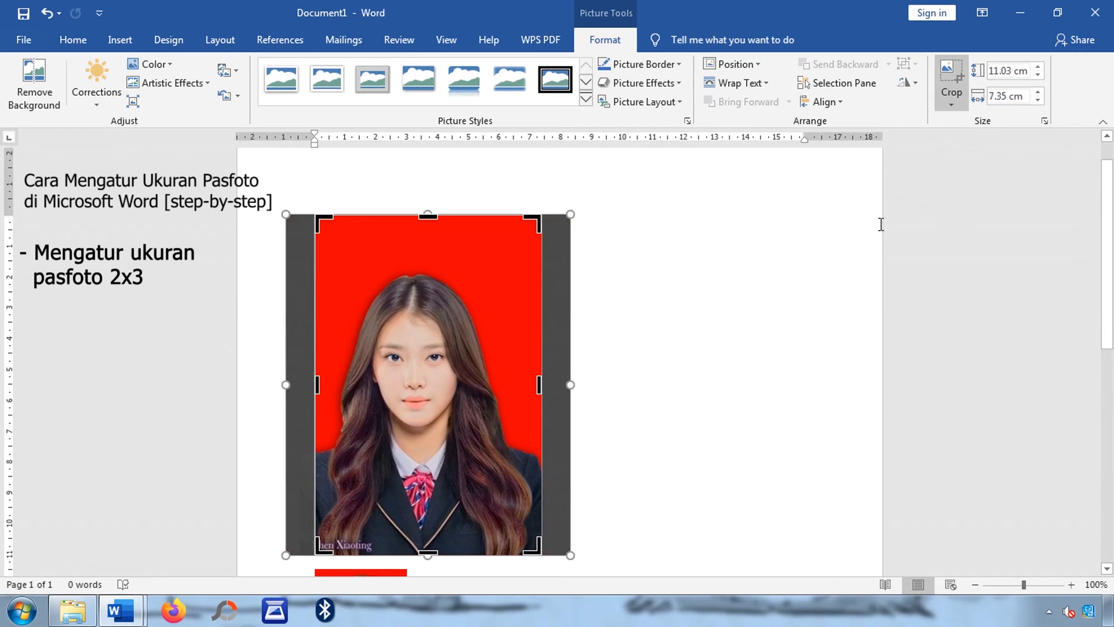
- Enlarge the portrait and centre the person within the 2:3 crop frame, and apply the crop
drag(570, 214, 614, 161)
drag(588, 202, 589, 202)
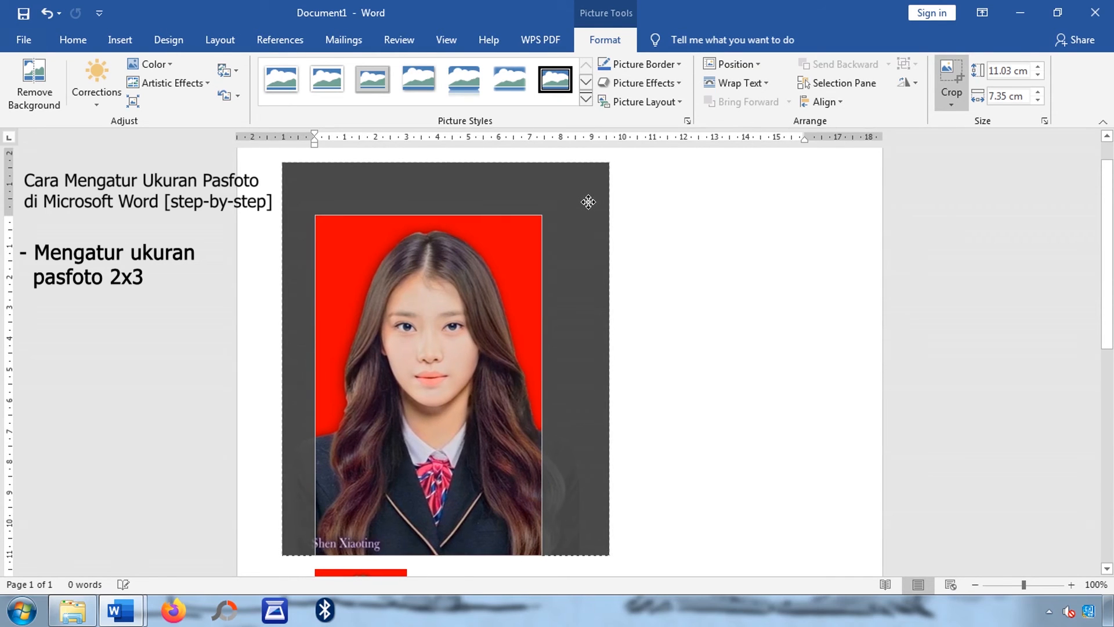
drag(589, 202, 585, 202)
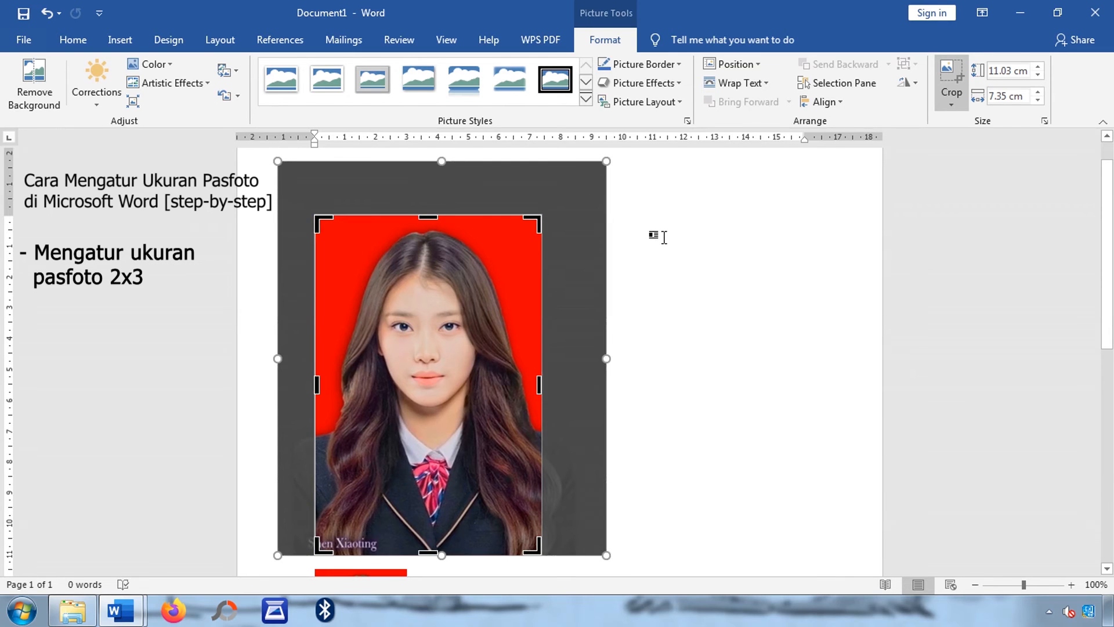
click(664, 237)
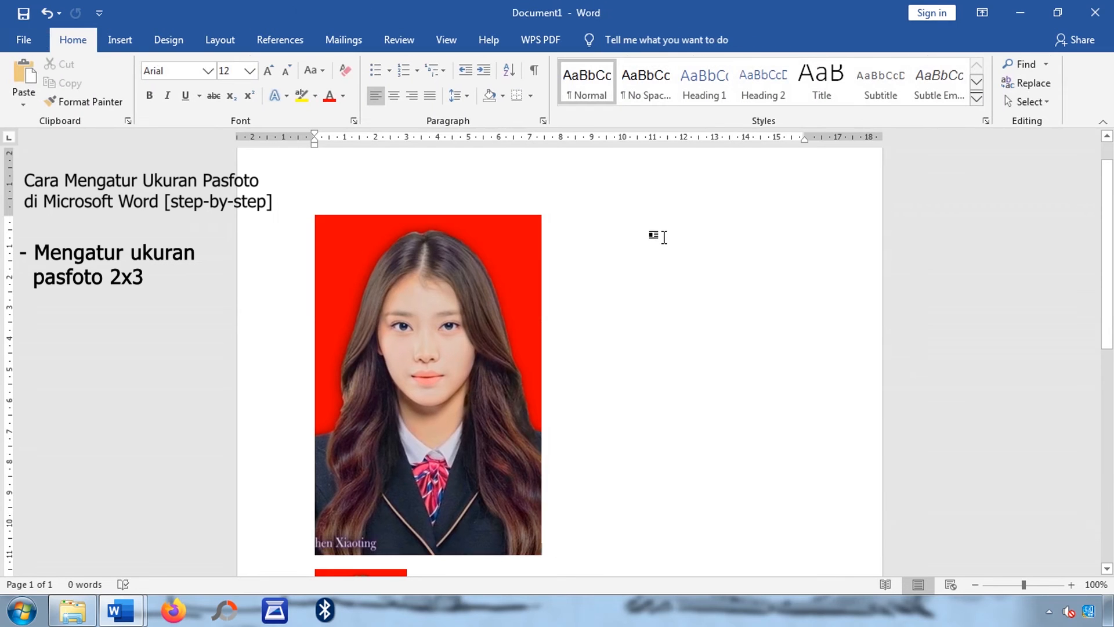
- Set the cropped 2:3 photo's height to 3 cm, keeping its proportions
click(511, 285)
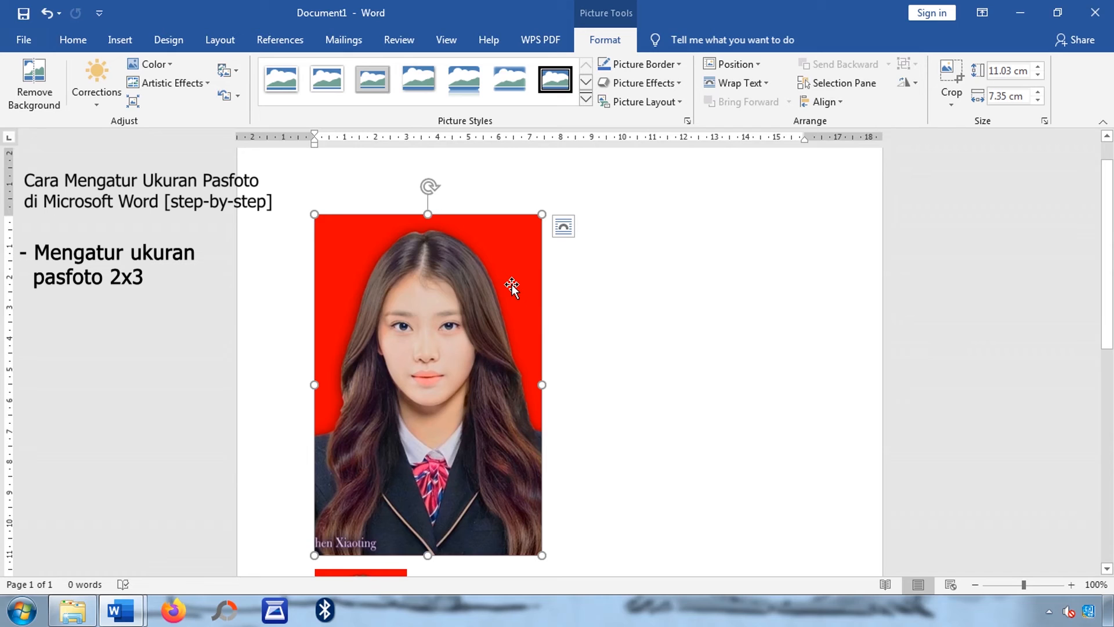
click(1002, 71)
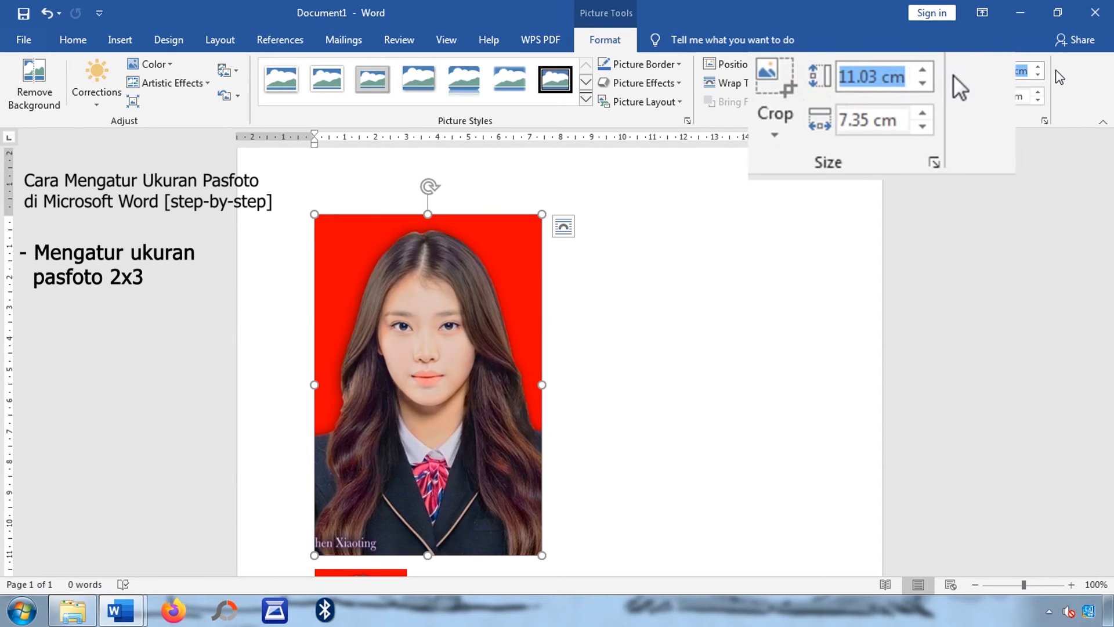
text(3)
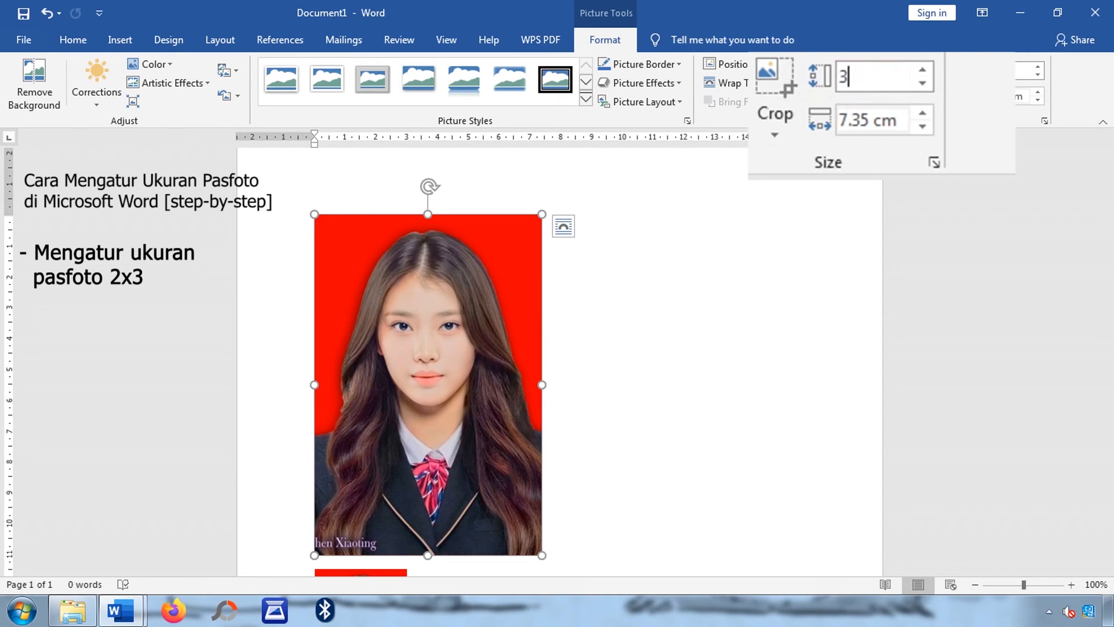
key(Return)
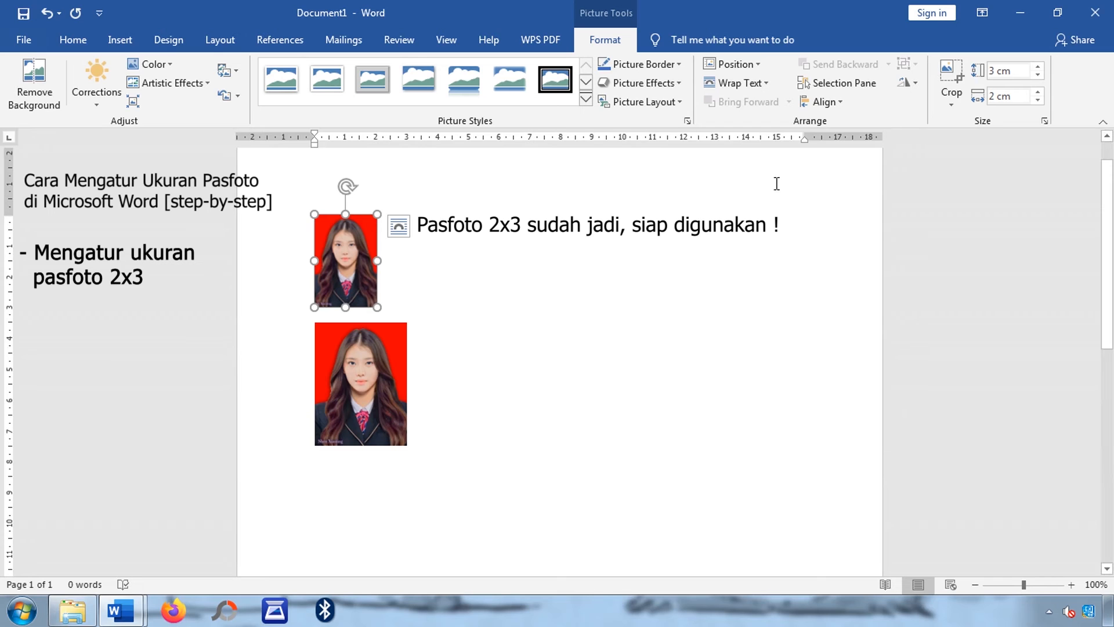
click(388, 296)
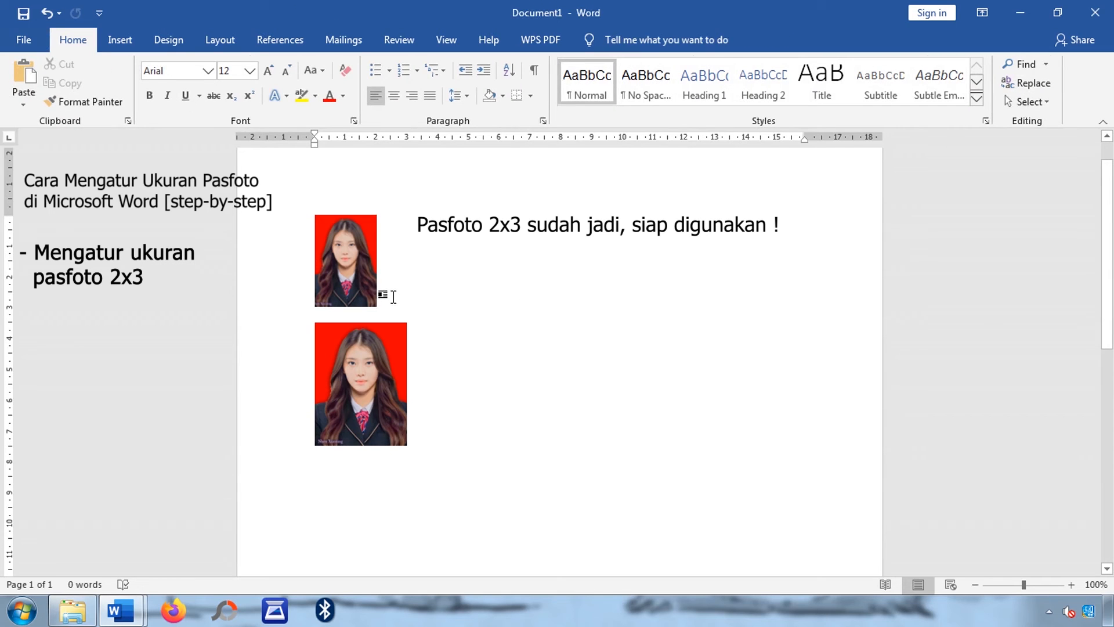
key(ctrl+z)
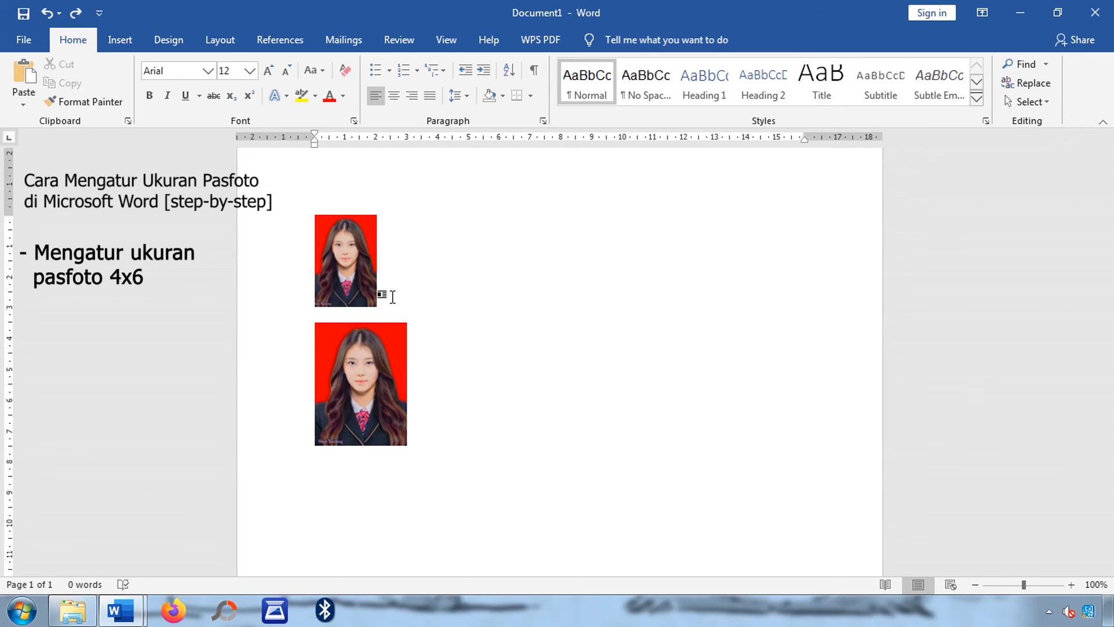
- Copy the 2x3 photo and paste the duplicate directly beside it on the same line
click(346, 287)
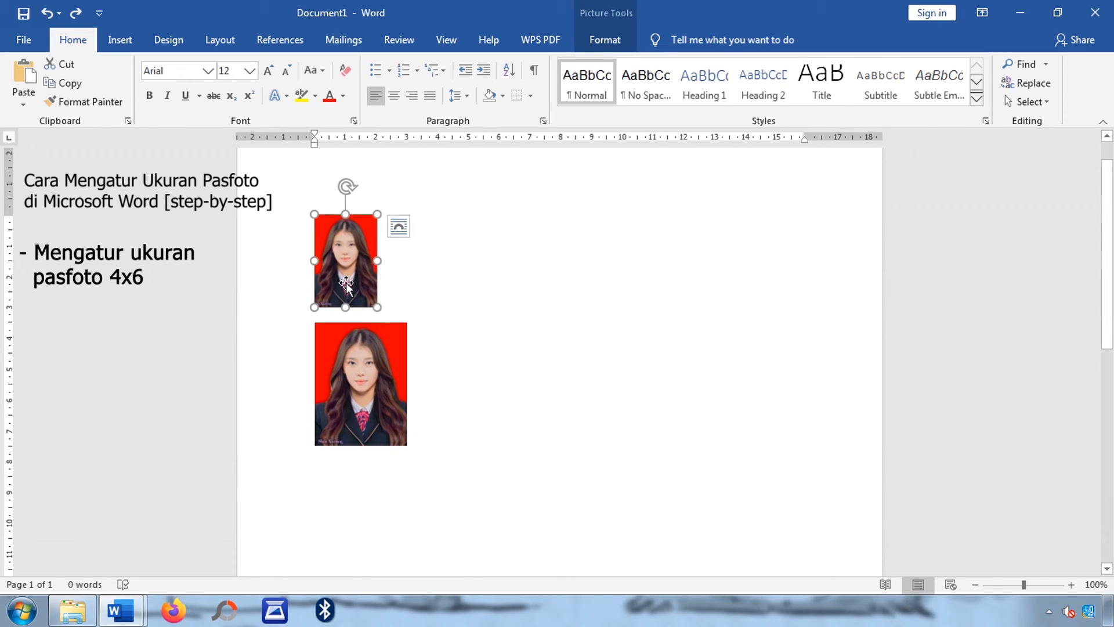
right_click(347, 285)
click(398, 294)
click(398, 294)
key(ctrl+v)
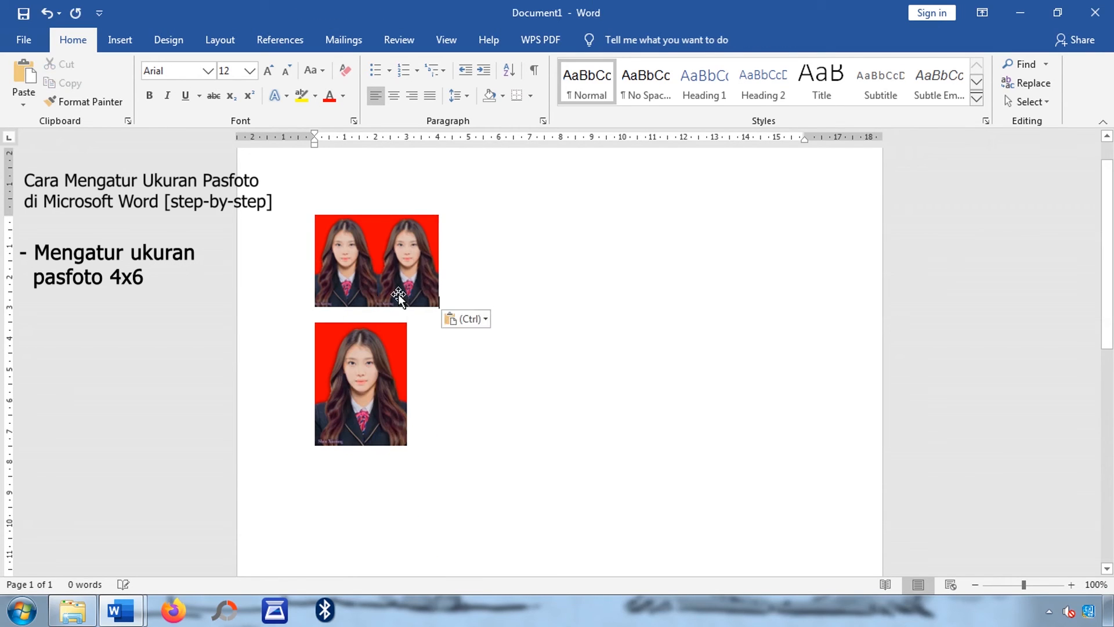
- Set the duplicated photo's height to 6 cm, keeping its 2:3 proportions
click(423, 286)
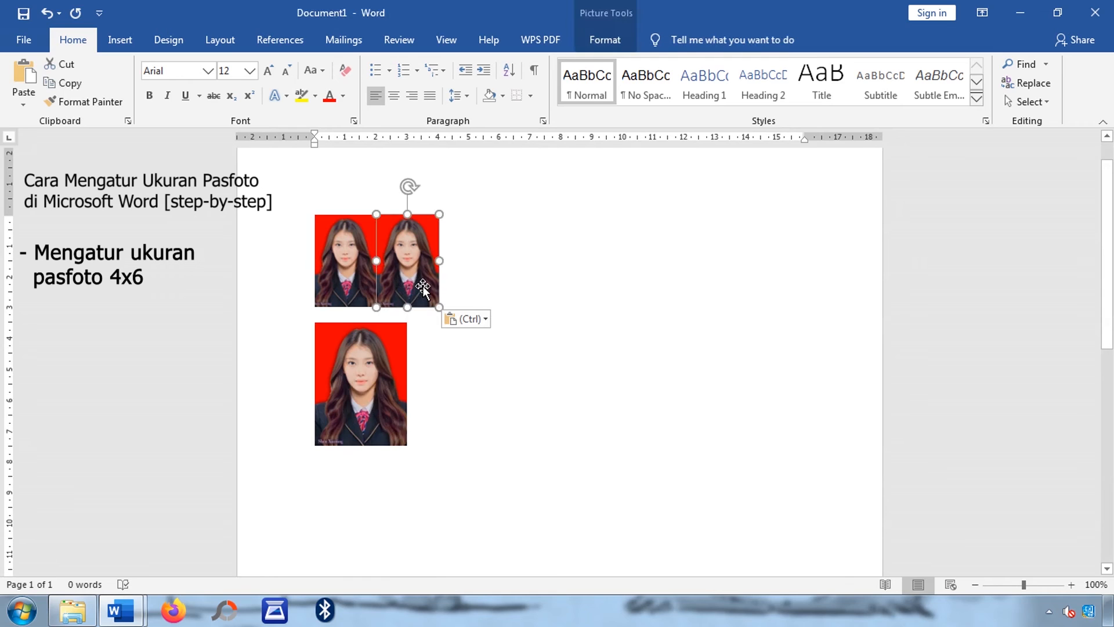
double_click(423, 286)
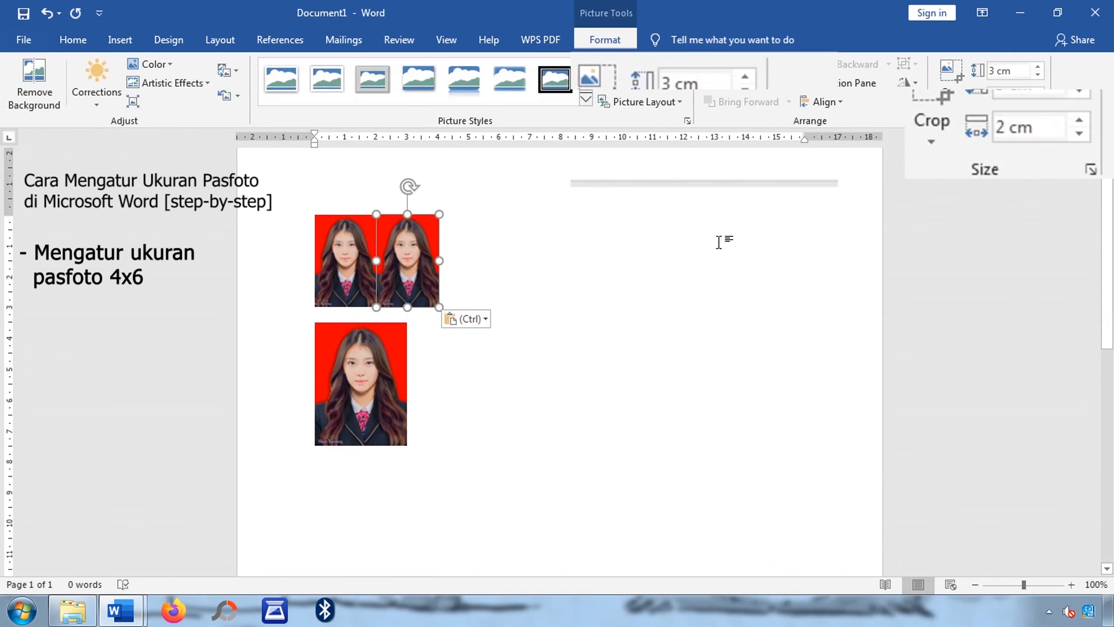
click(1009, 71)
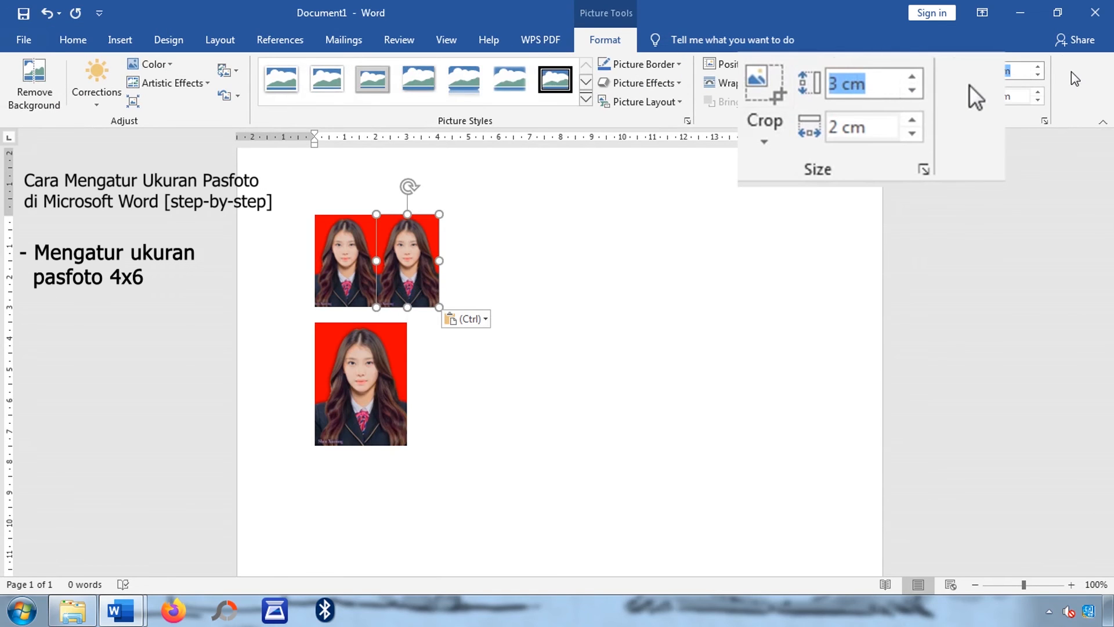
text(6)
key(Return)
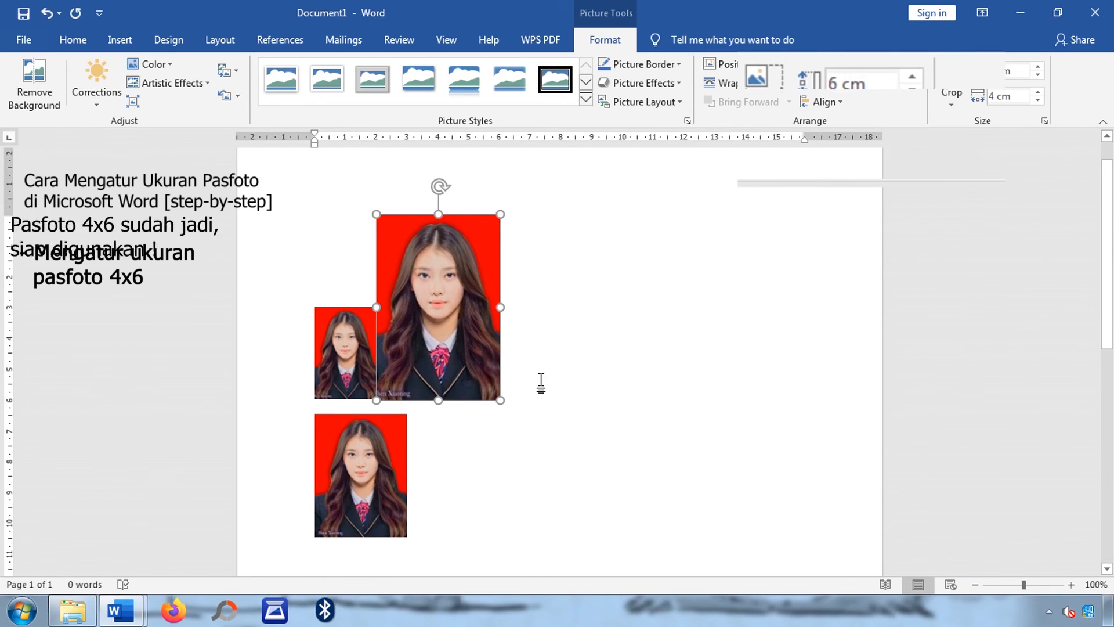
- Move the 3x4 photo between the 2x3 and 4x6 photos and space the three apart with tabs
click(521, 388)
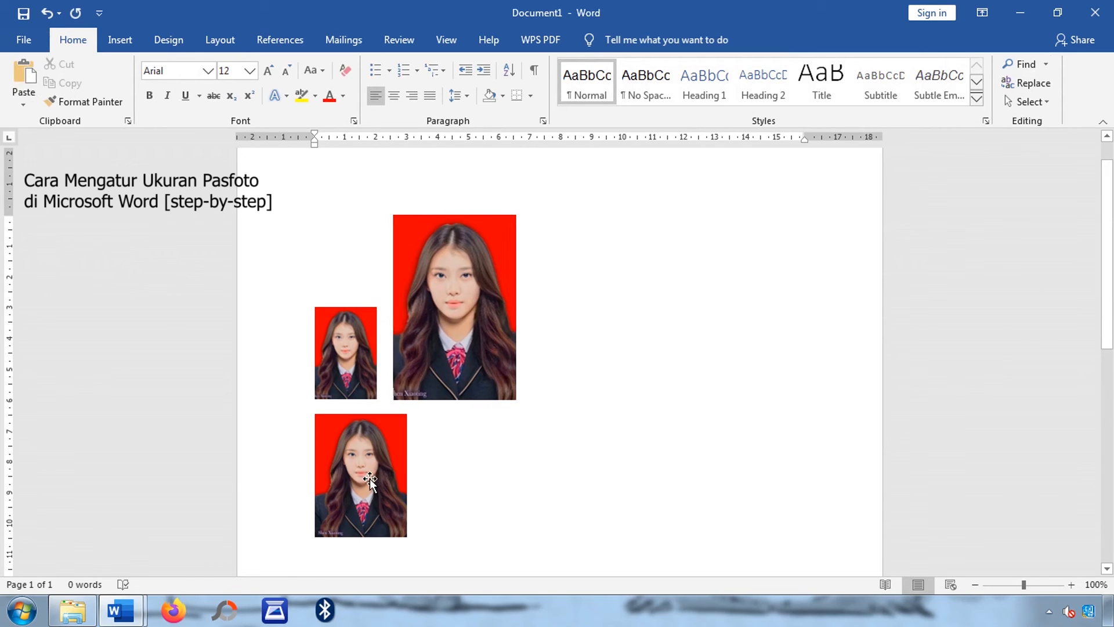
drag(368, 476, 392, 400)
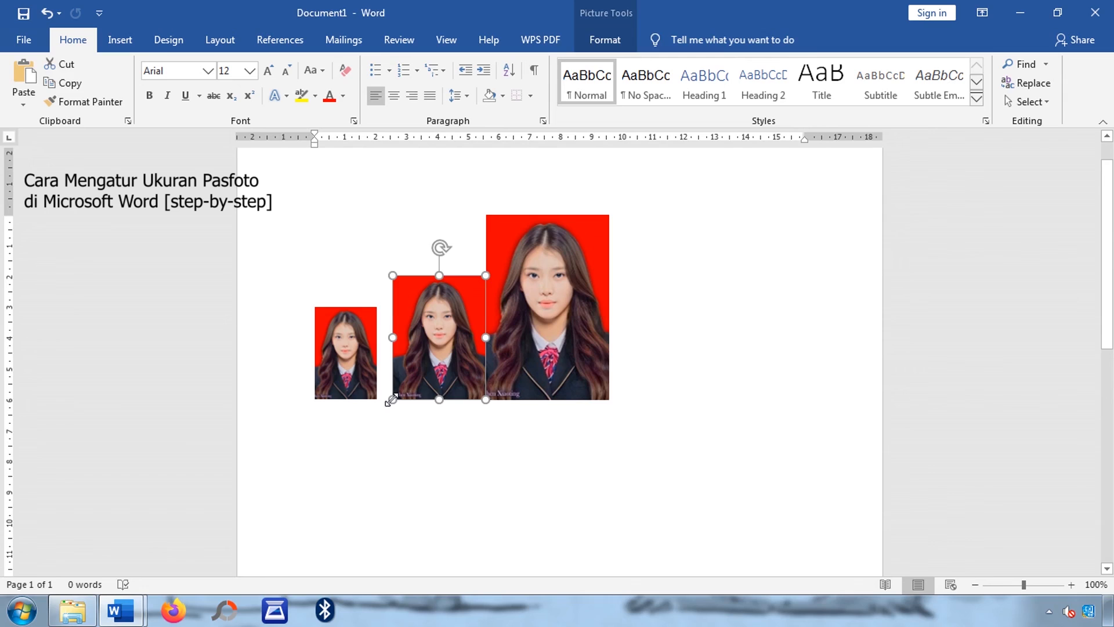
key(Right)
key(Tab)
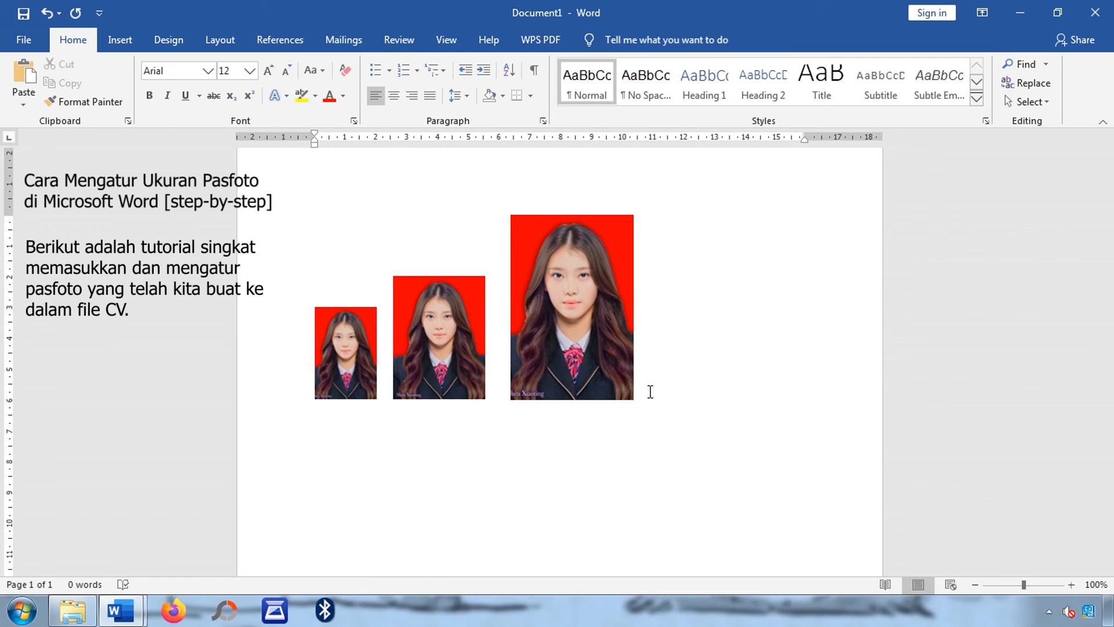
- Copy the 4x6 photo and paste it into the CURRICULUM VITAE document after the EMAIL field's colon
click(599, 377)
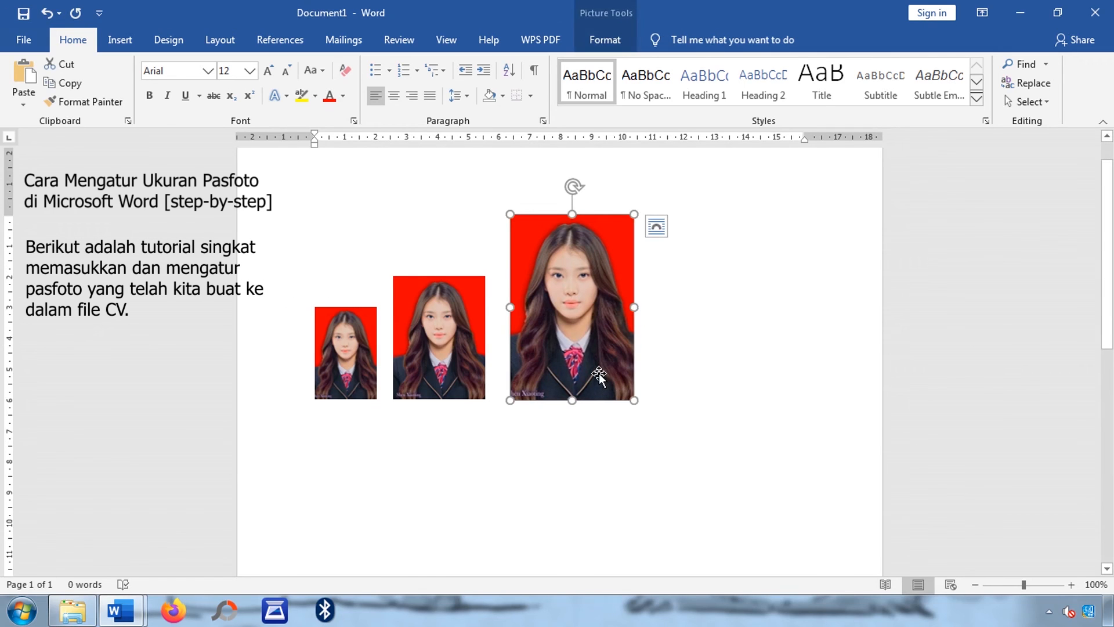
right_click(599, 373)
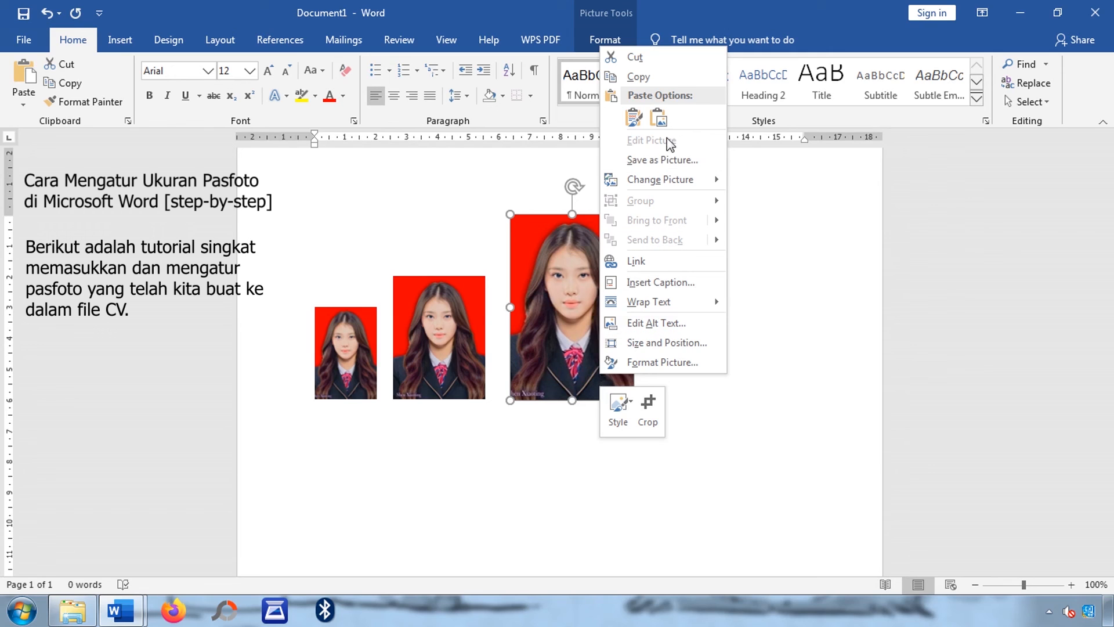
click(673, 76)
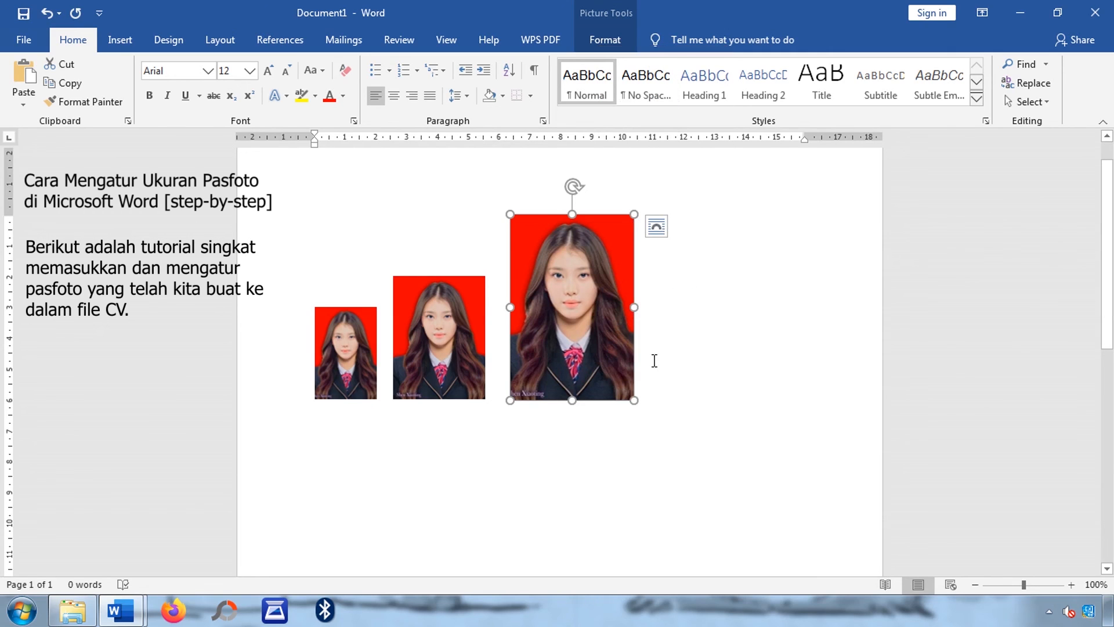
click(654, 386)
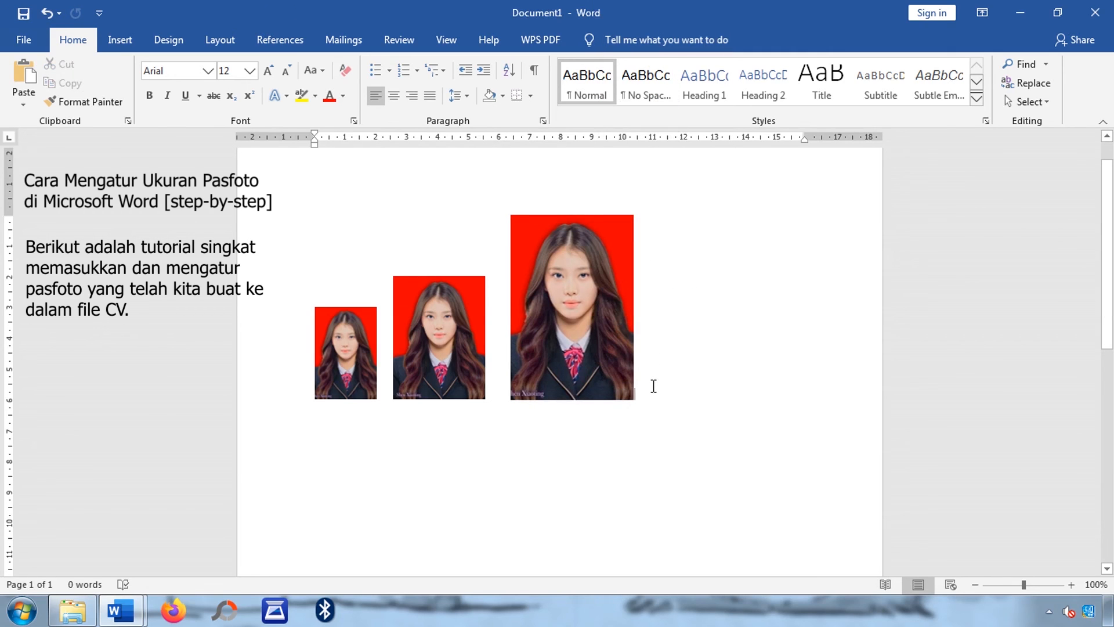
key(super+Tab)
key(super+Tab)
key(super+Tab)
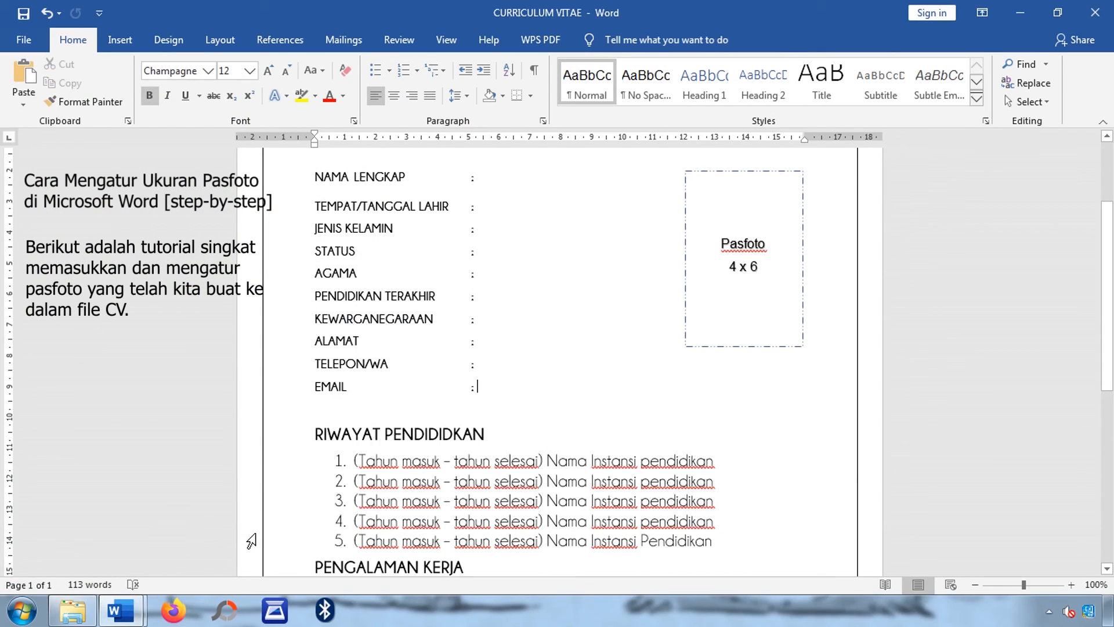
key(ctrl+v)
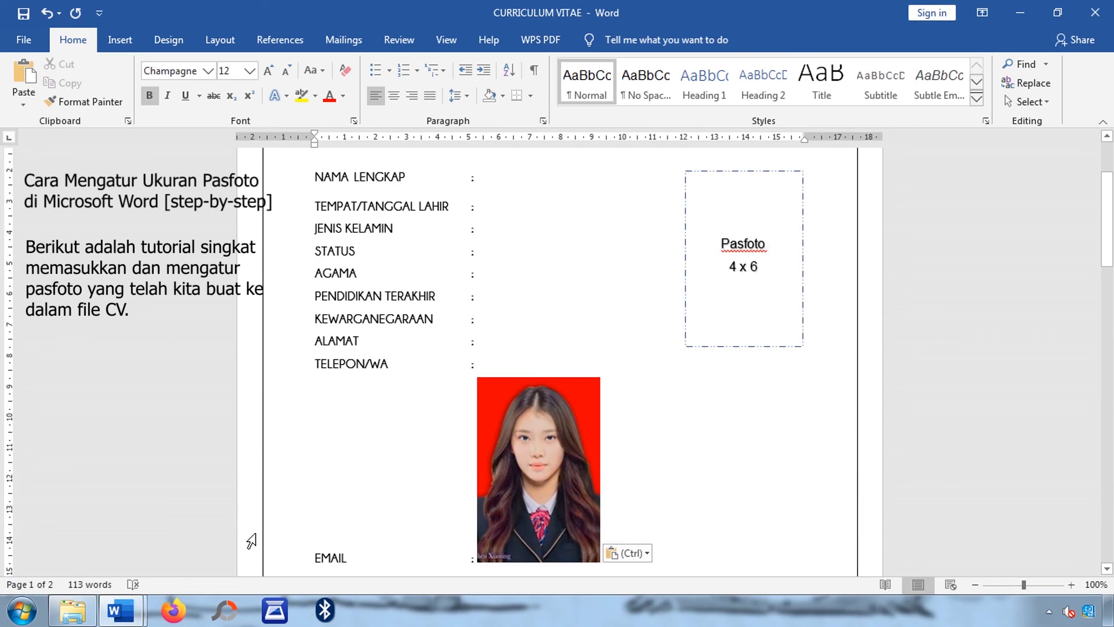
- Set the pasted photo's text wrapping to In Front of Text and move it over the Pasfoto 4 x 6 placeholder
click(513, 416)
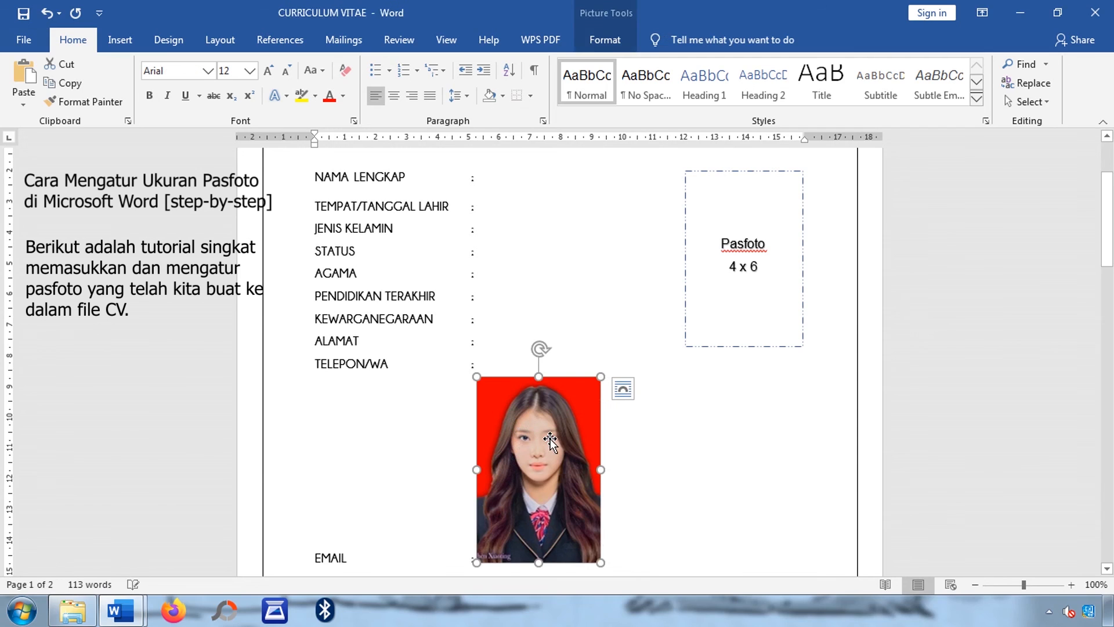
right_click(511, 487)
mouse_move(610, 414)
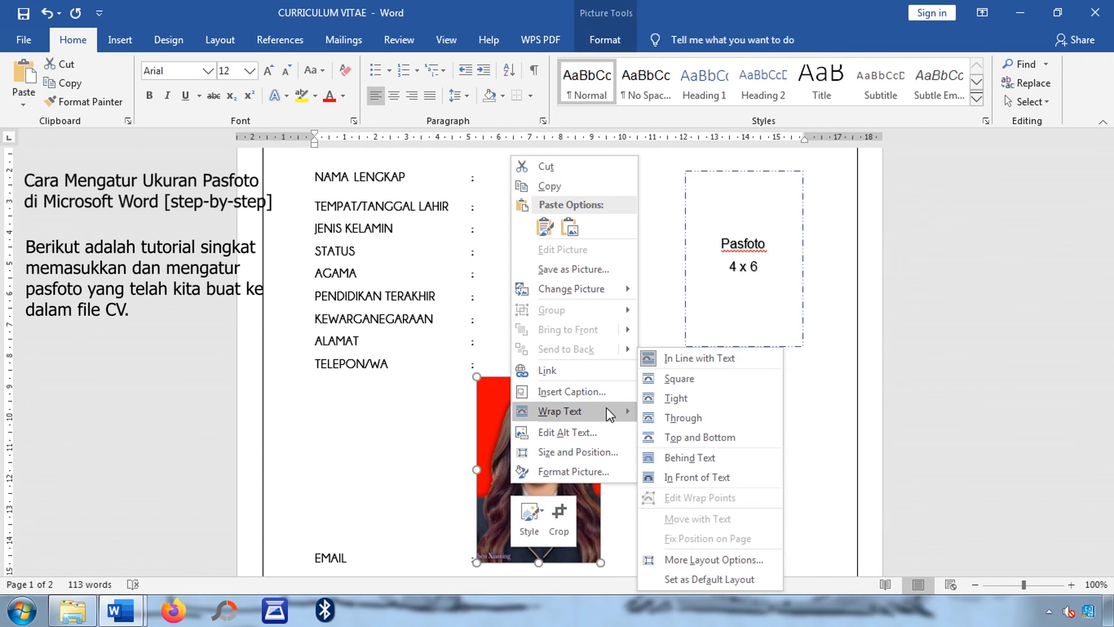
click(668, 477)
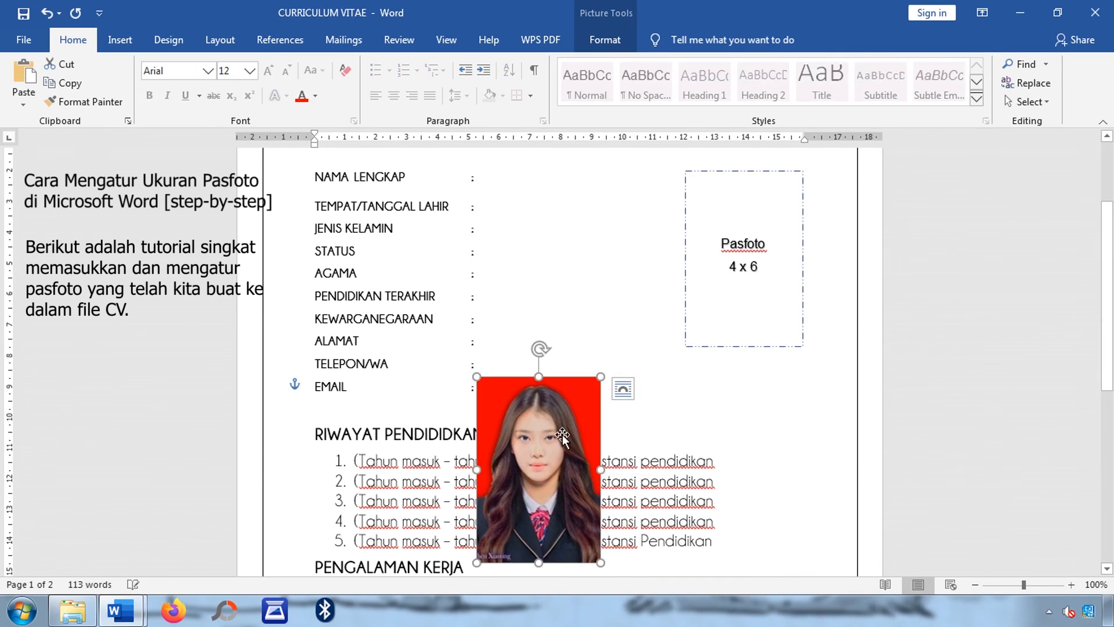
drag(549, 432, 758, 222)
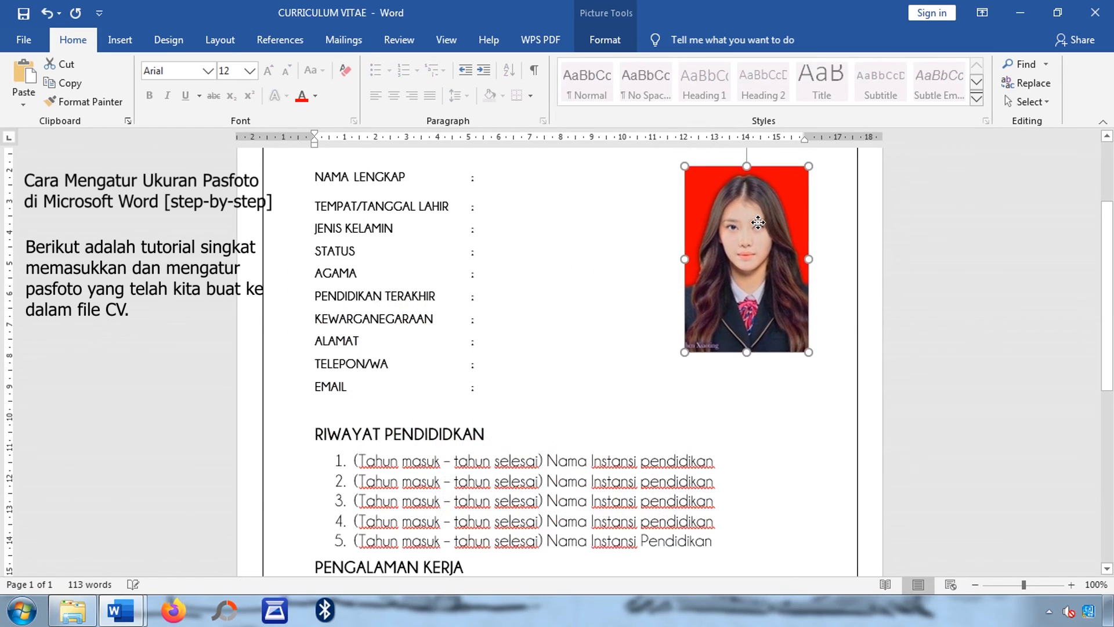
click(586, 262)
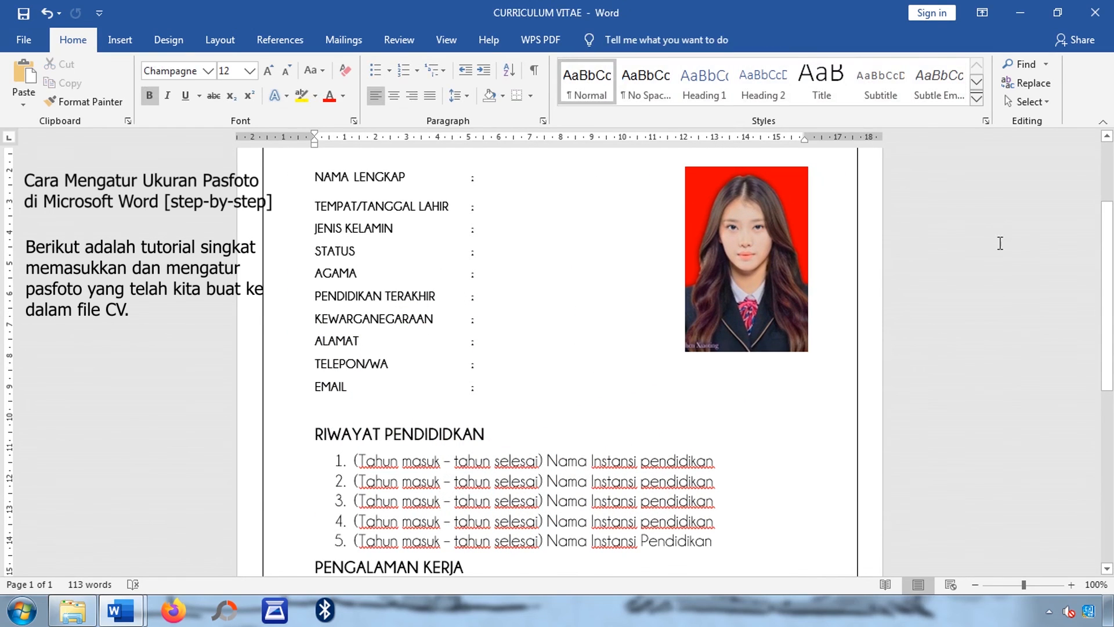
drag(1108, 255, 1113, 200)
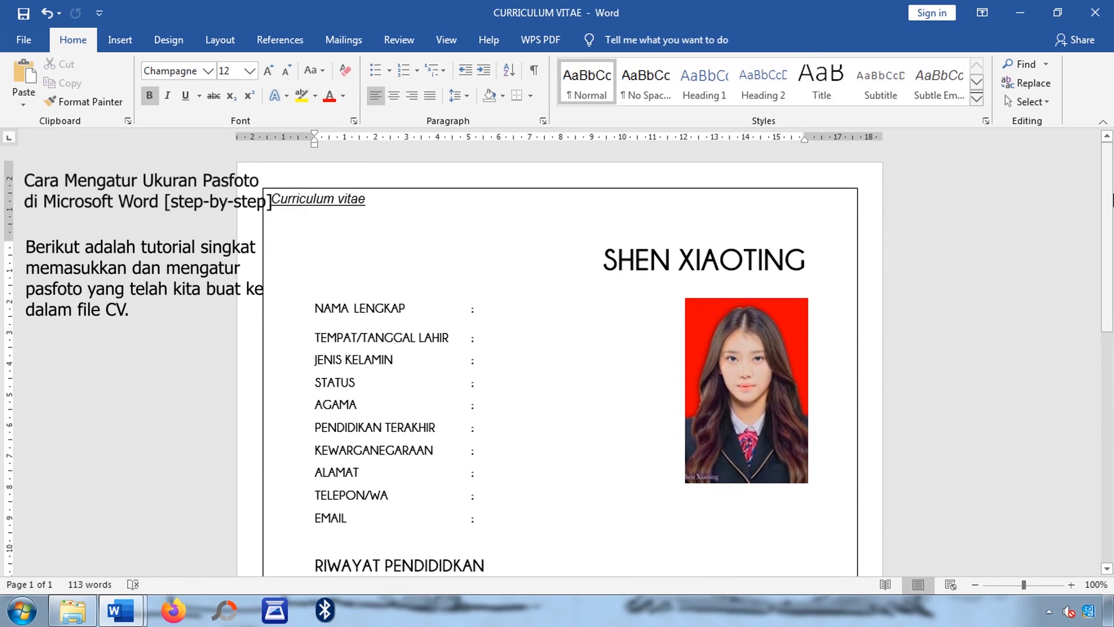